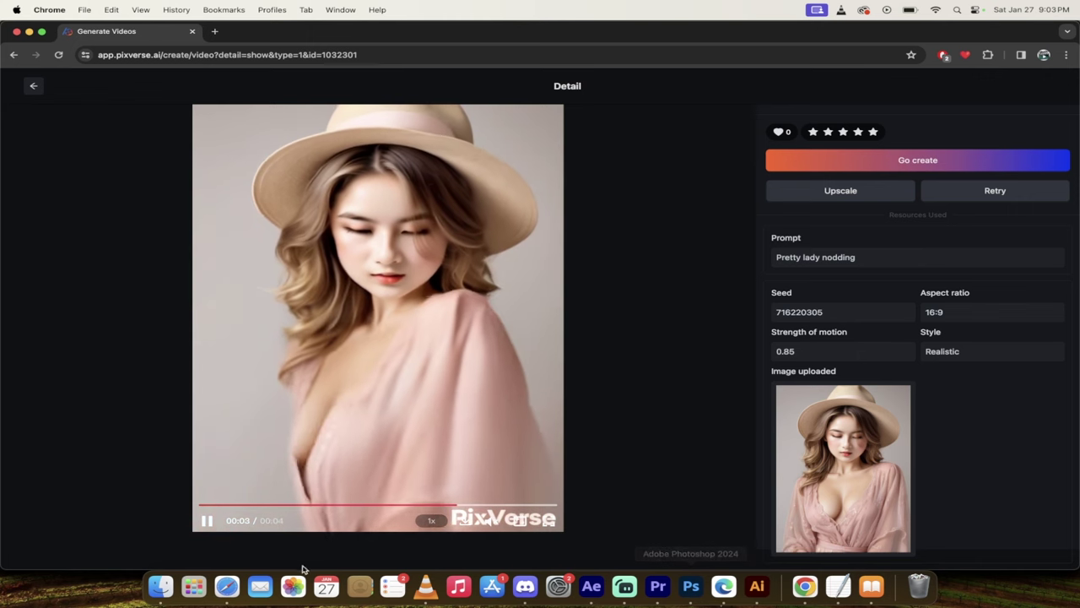
- Open app.pixverse.ai in Edge and sign in with a Google account
left_click(726, 589)
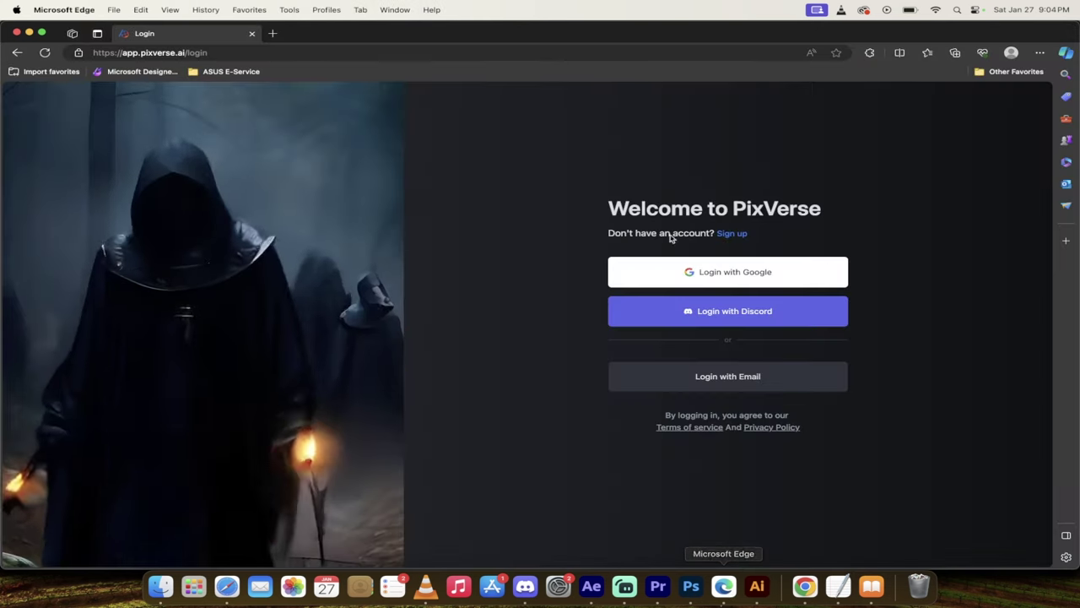
left_click(279, 52)
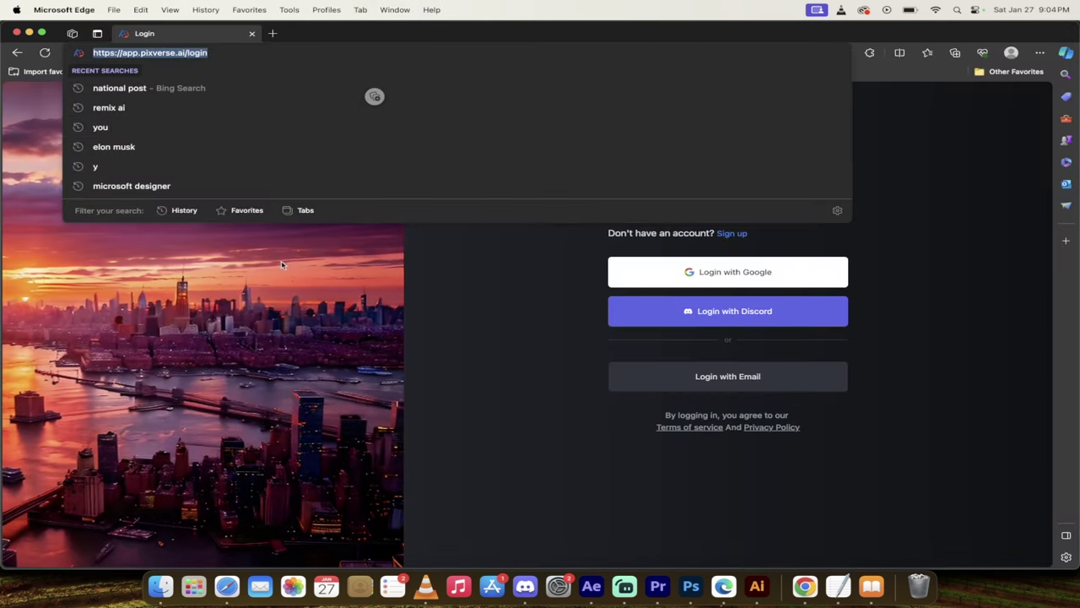
left_click(462, 331)
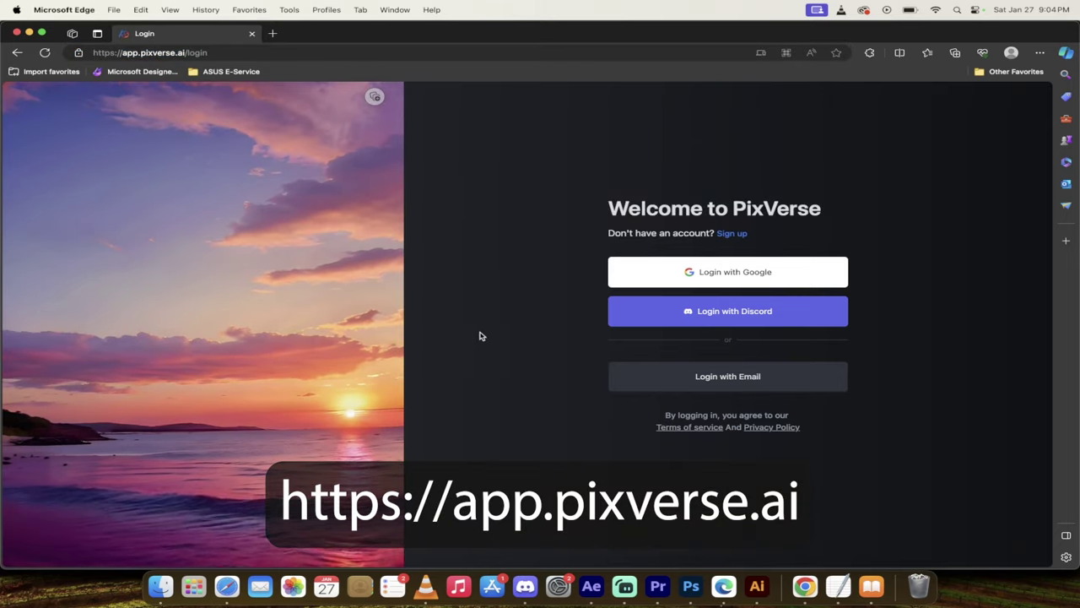
left_click(713, 275)
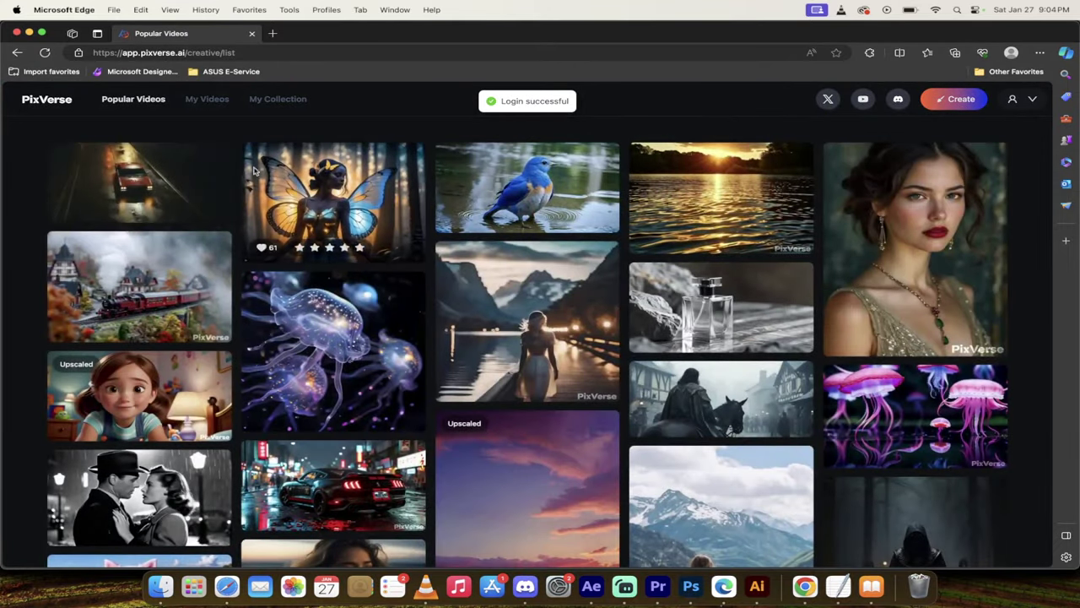
- Preview the 'fast red car' and animated girl Popular Videos clips, returning to the gallery each time
left_click(169, 174)
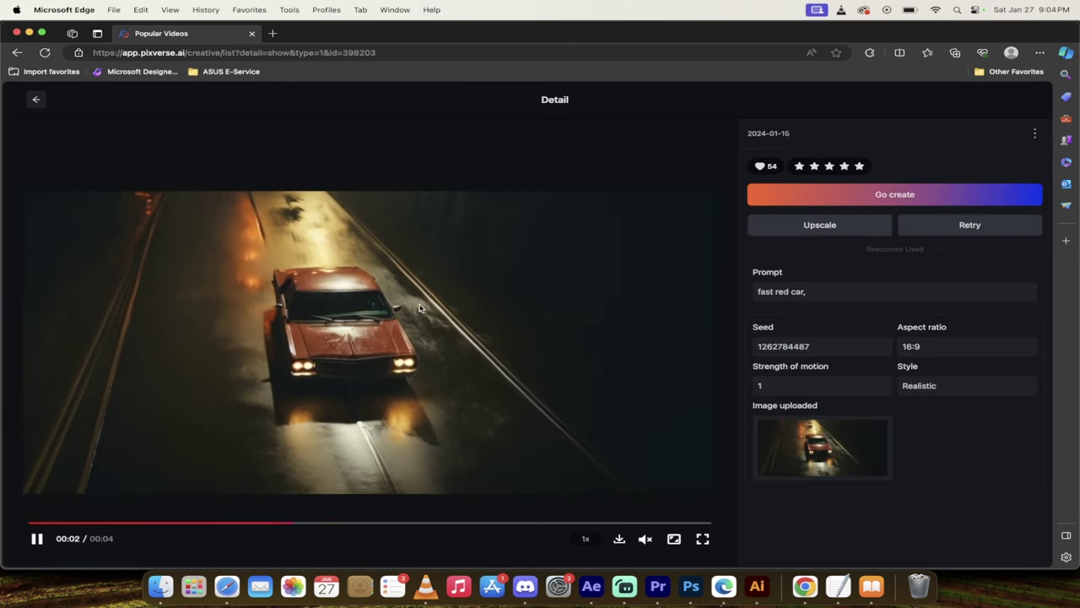
left_click(38, 101)
left_click(174, 379)
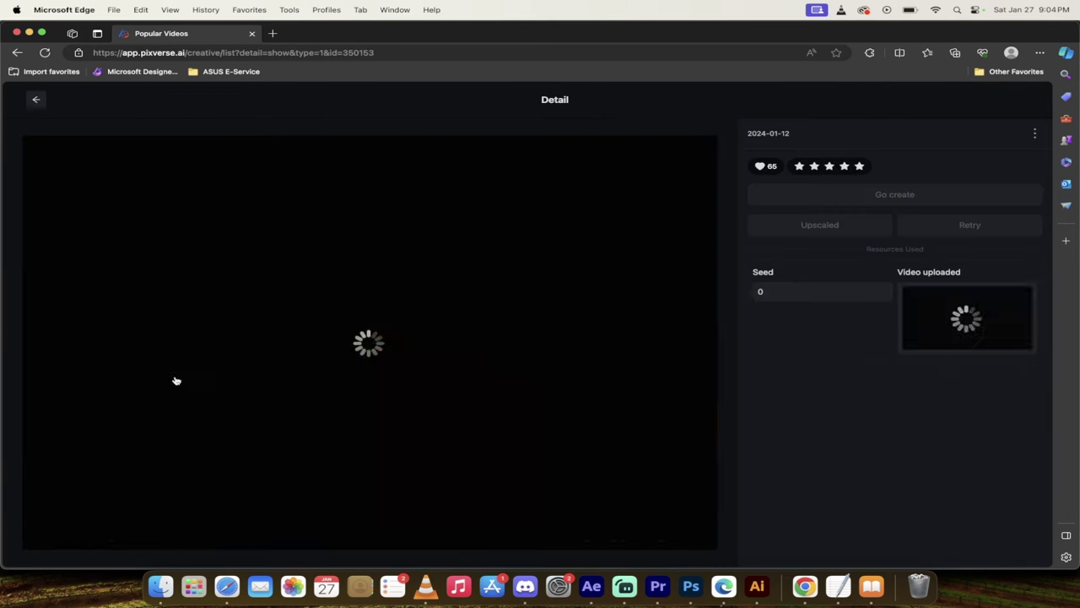
left_click(36, 101)
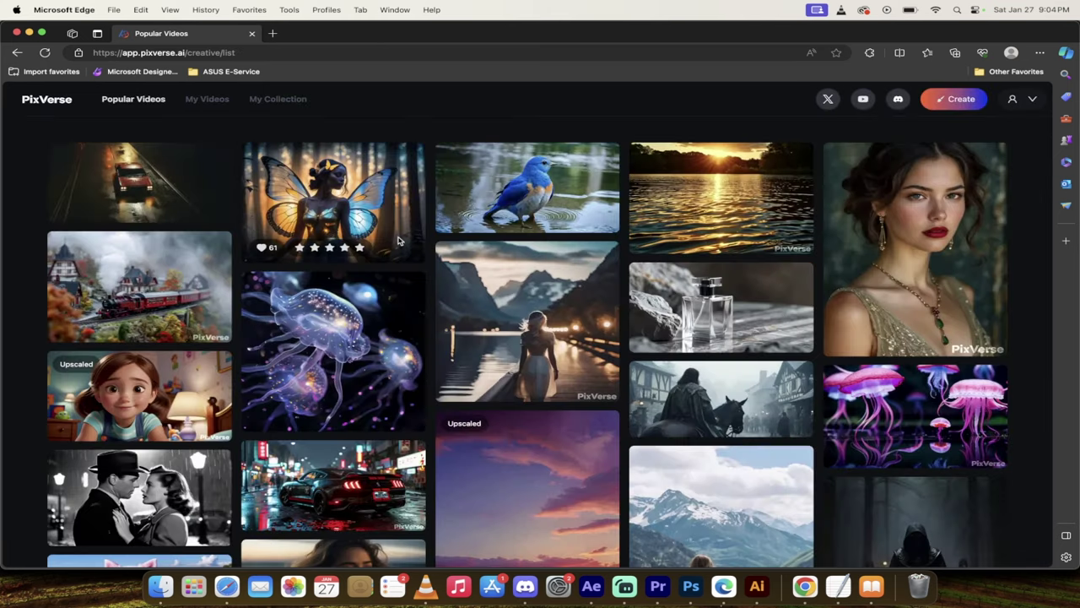
scroll(430, 186, "down", 1)
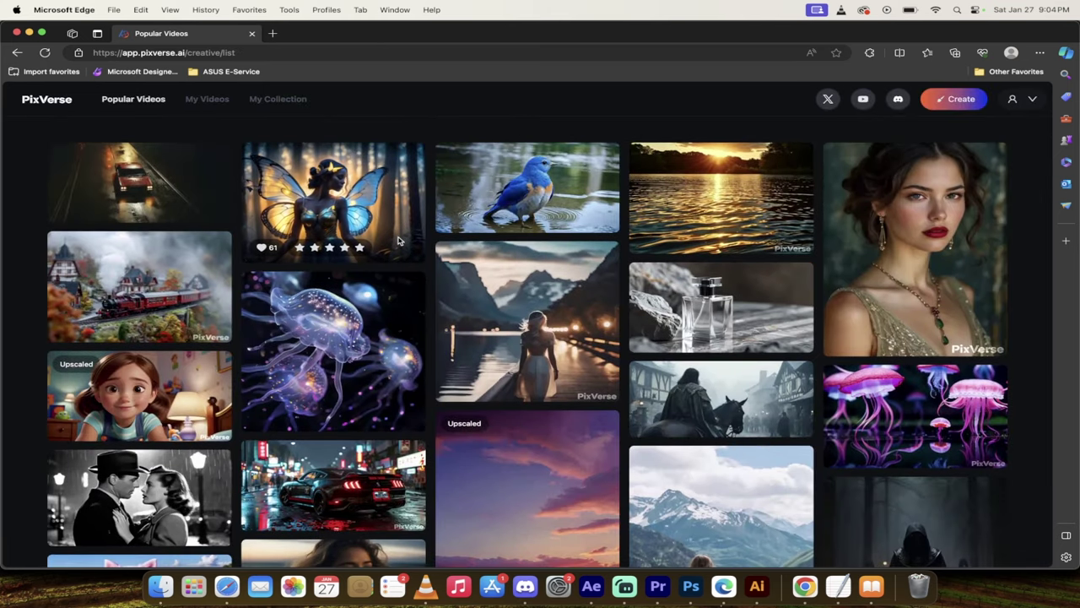
- Go to Create, preview the 'Dog running on the beach, big eyes' sample, and return to the prompt form
left_click(957, 101)
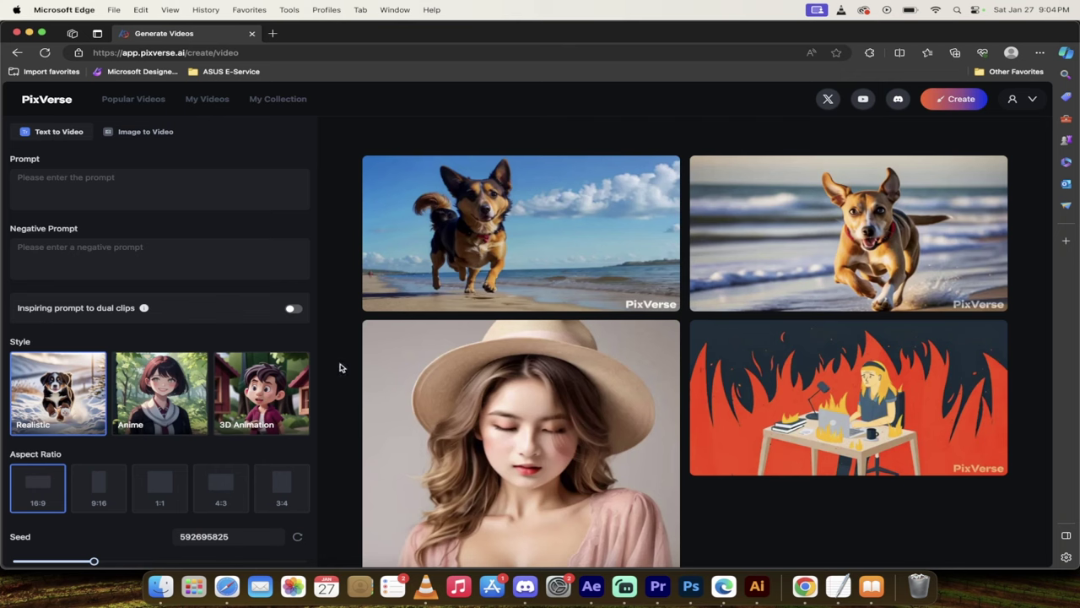
mouse_move(546, 247)
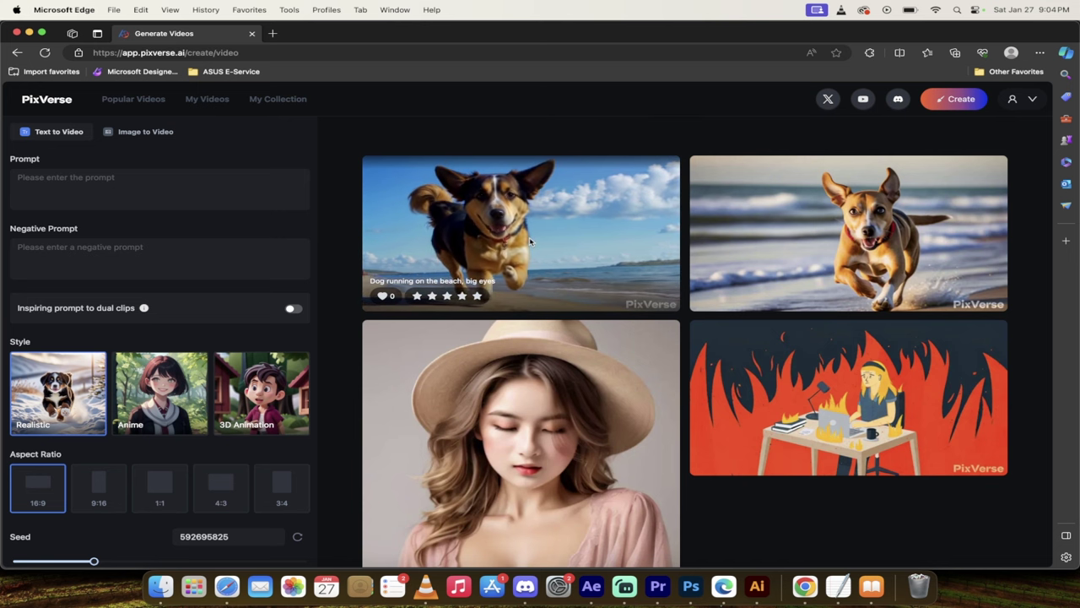
left_click(530, 242)
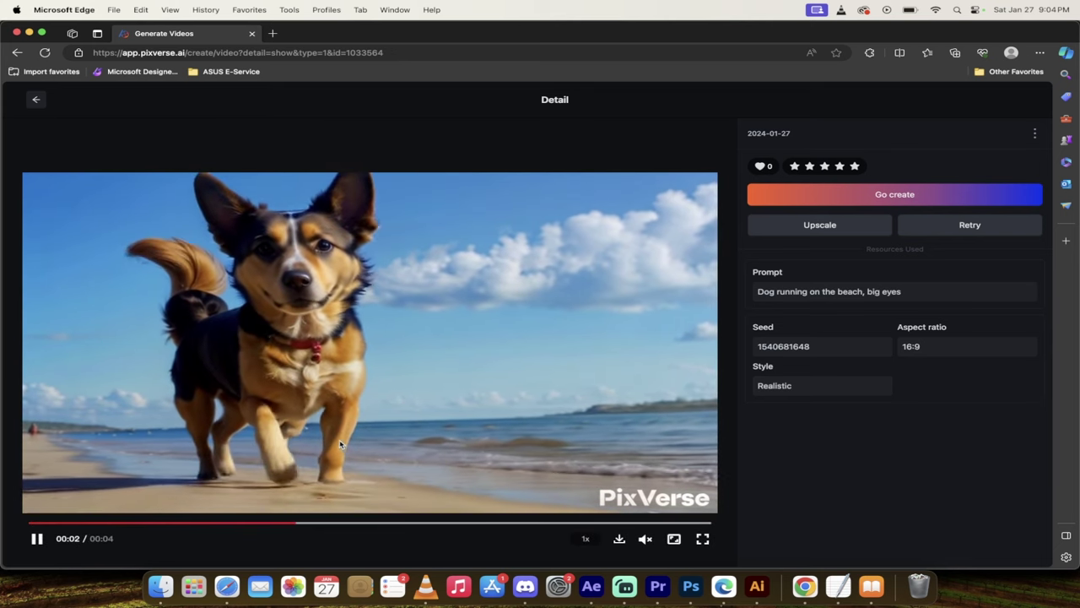
left_click(36, 99)
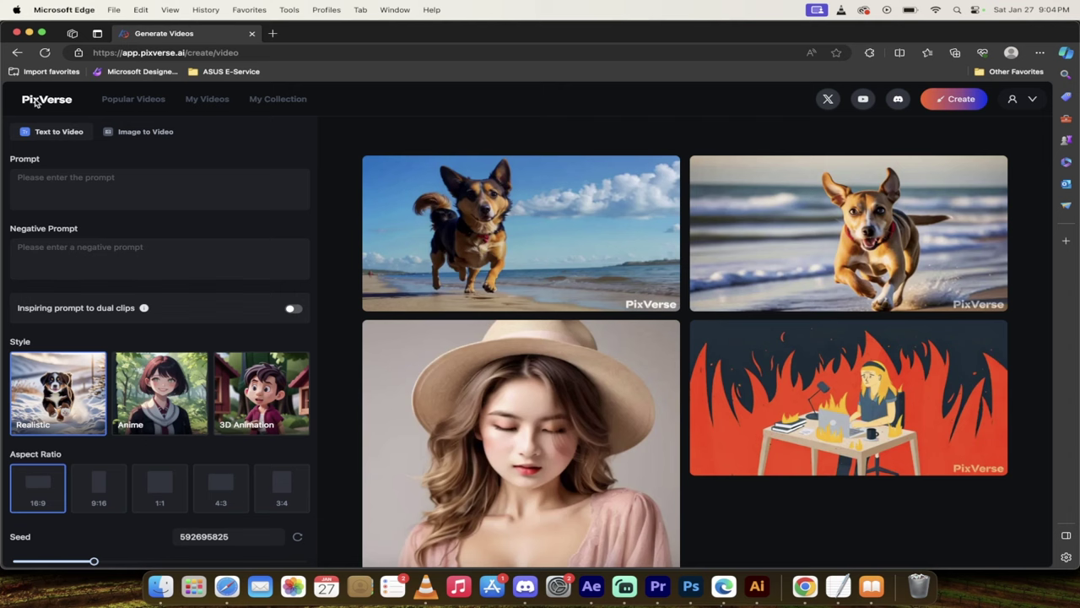
left_click(164, 253)
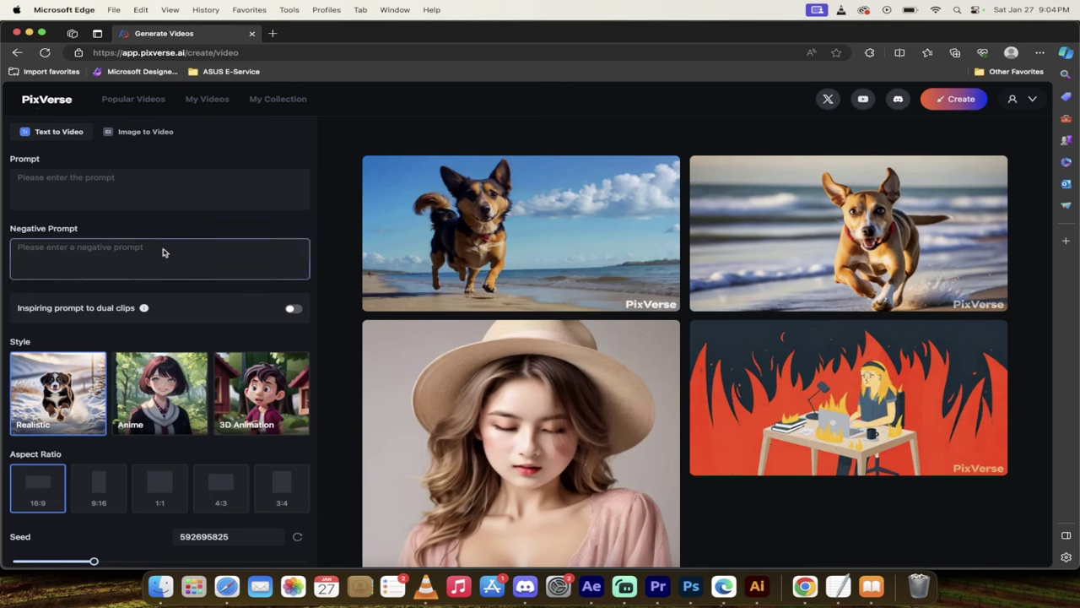
left_click(118, 191)
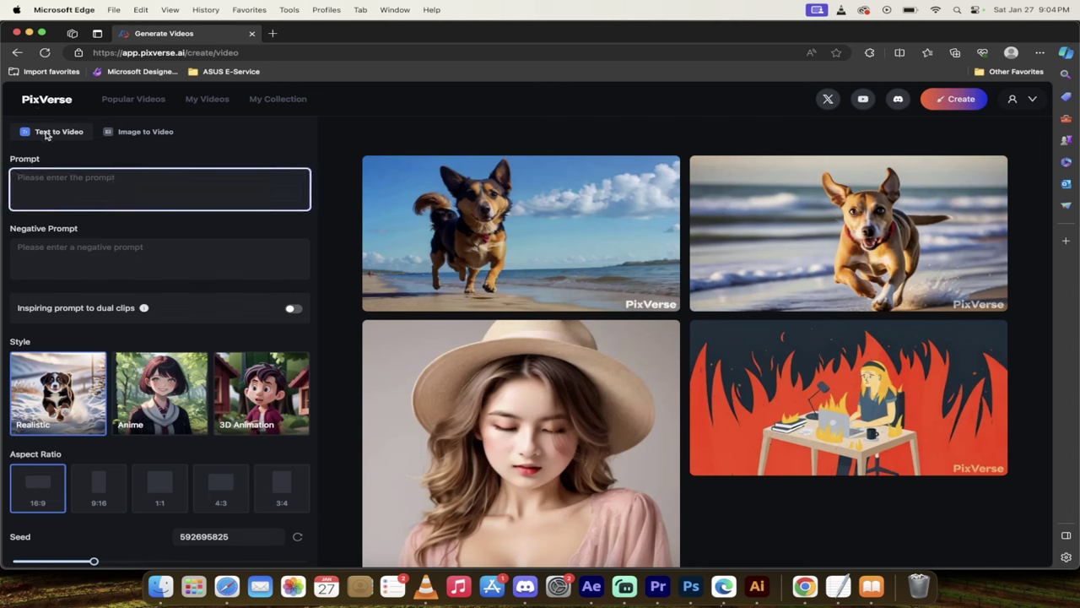
- Switch to Image to Video and locate image.png in the Finder Movies folder
left_click(142, 133)
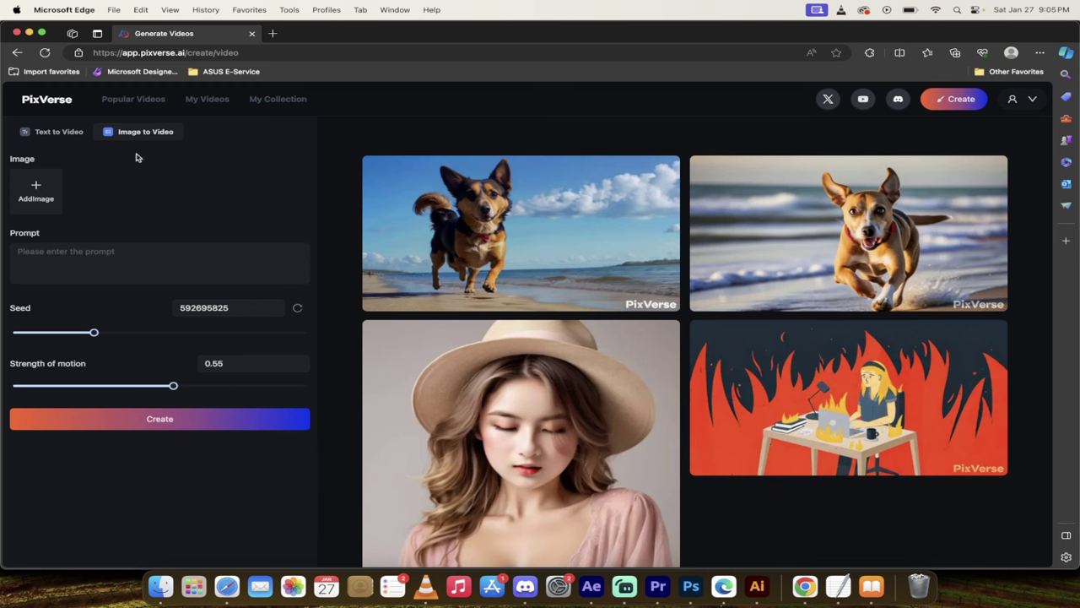
left_click(162, 591)
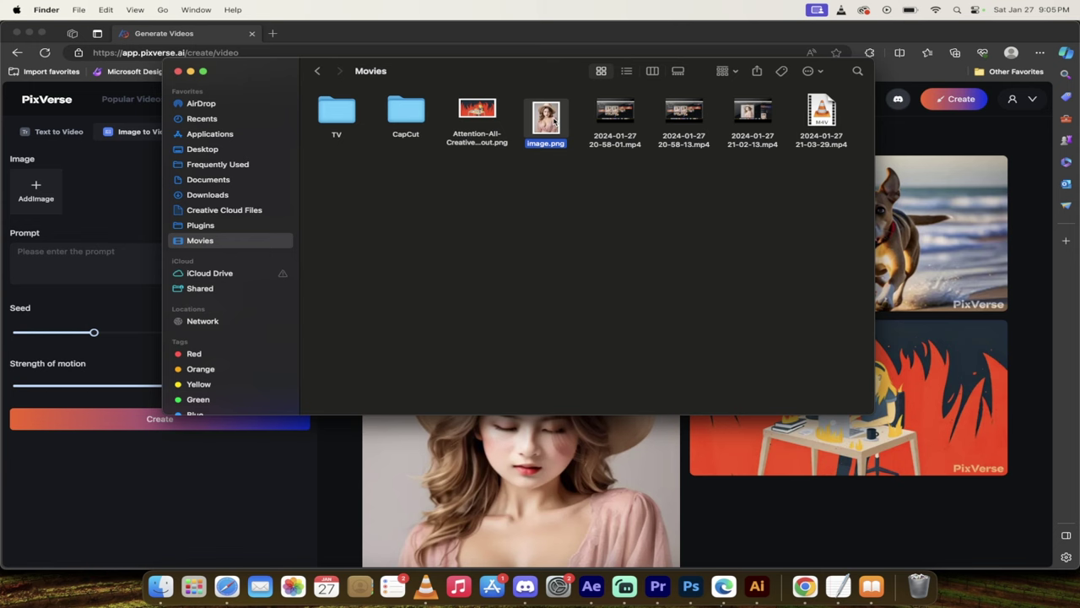
mouse_move(554, 121)
left_mouse_down()
mouse_move(547, 203)
mouse_move(490, 224)
mouse_move(547, 127)
left_mouse_up()
key("super+Tab")
key("super+Tab")
key("super+Tab")
- Upload image.png from the Movies folder as the source image
mouse_move(39, 185)
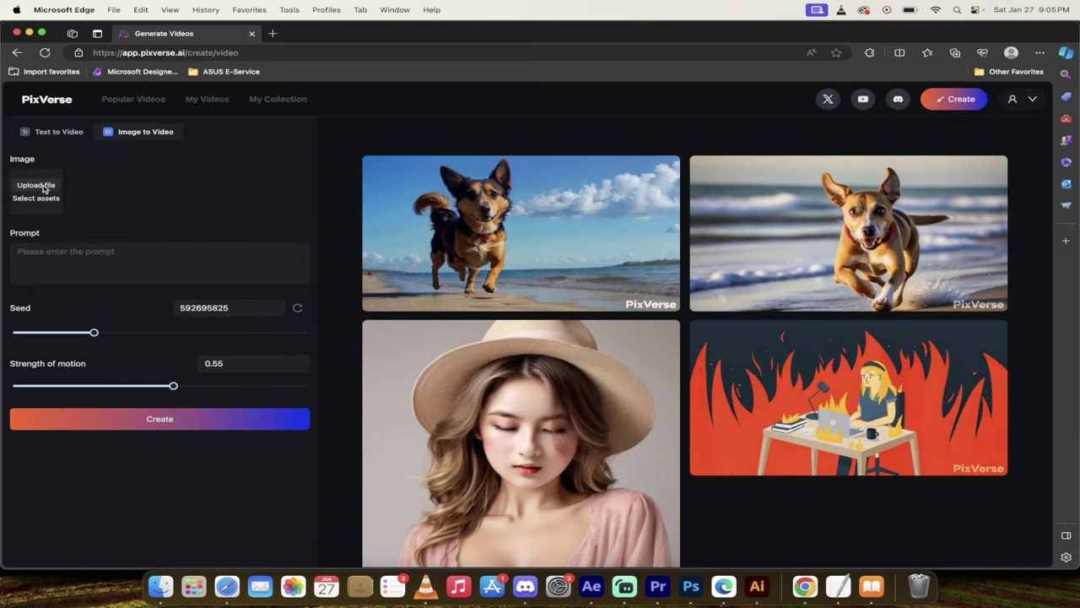
left_click(36, 185)
left_click(510, 314)
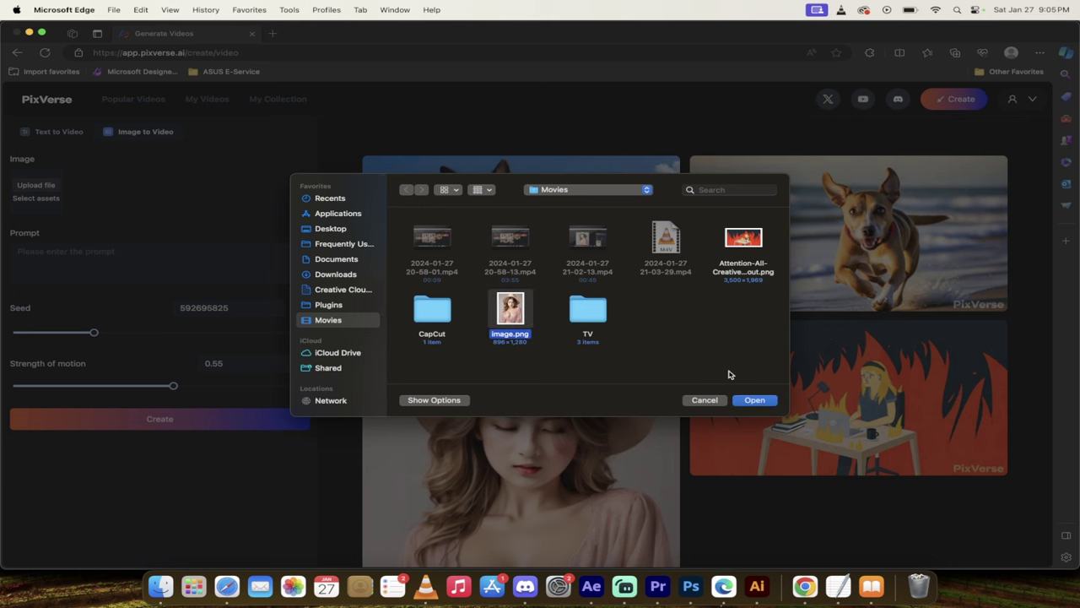
left_click(759, 401)
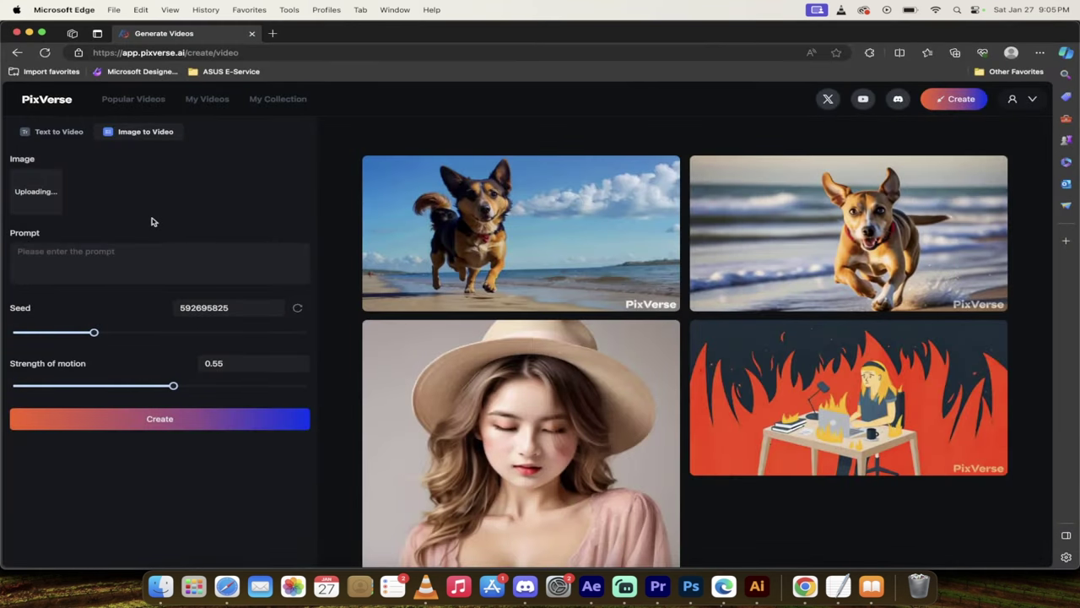
left_click(113, 261)
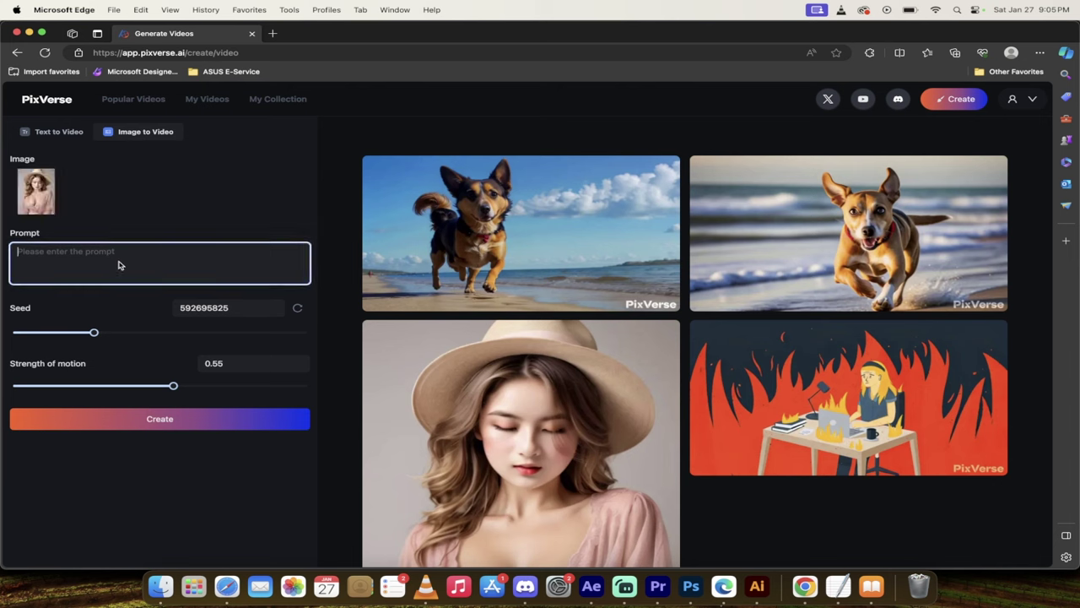
- Enter the prompt 'Pretty girl shaking her head' and raise Strength of motion to 0.90
type("Pretty girl shaking her head")
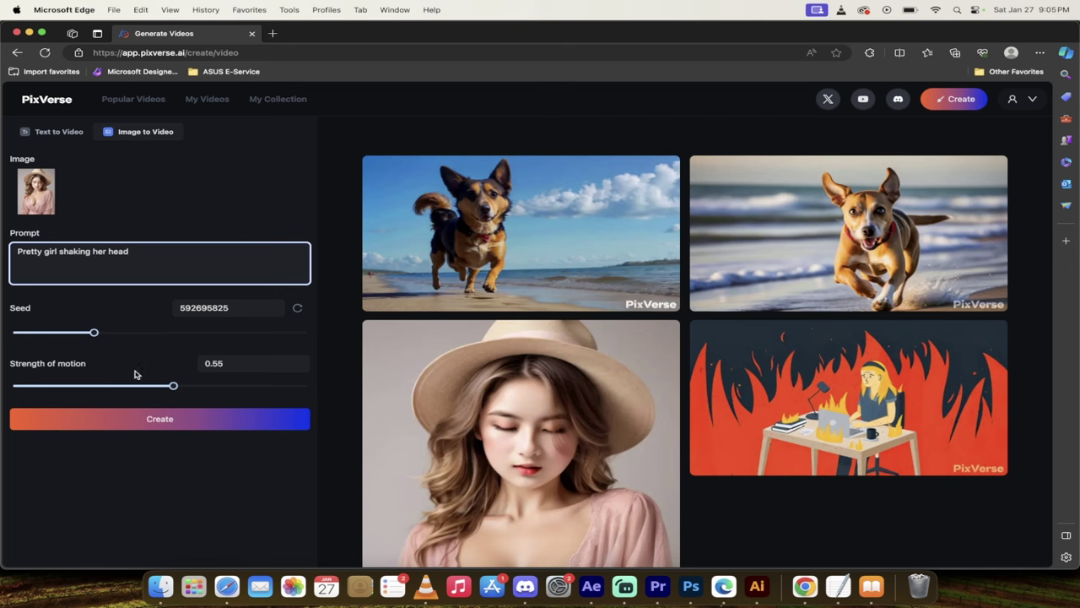
mouse_move(174, 388)
left_click_drag(174, 388, 278, 389)
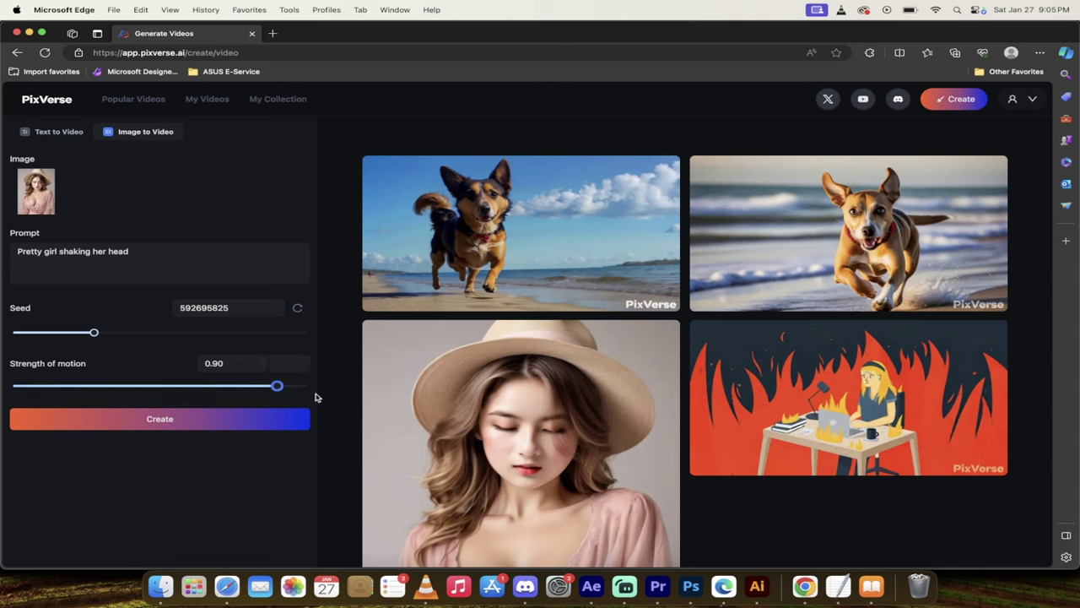
- Generate the head-shaking clip, view it on its Detail page, then return via Go create
left_click(175, 420)
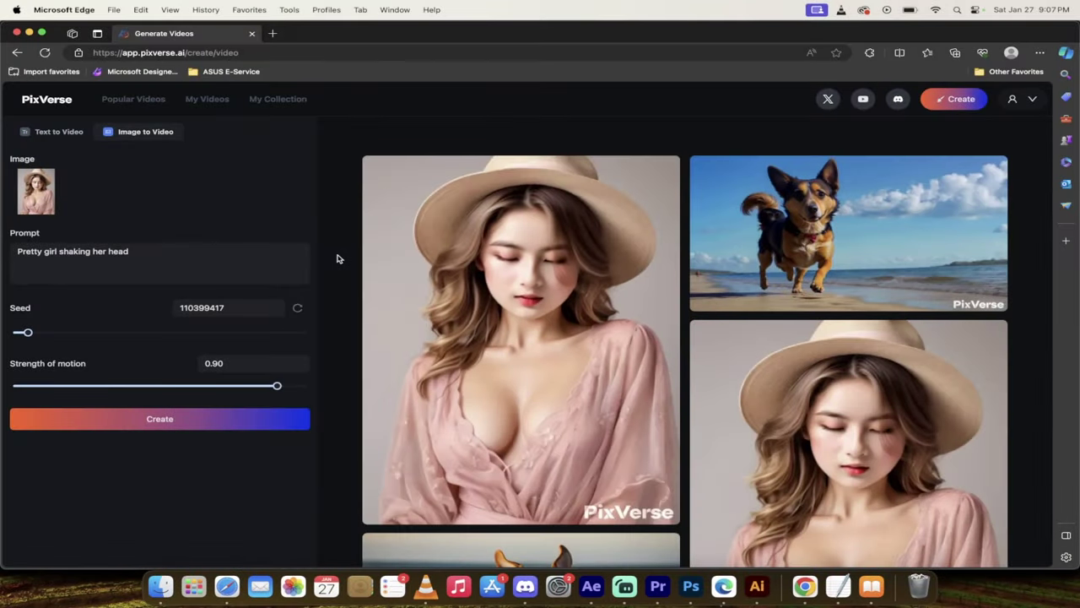
mouse_move(505, 230)
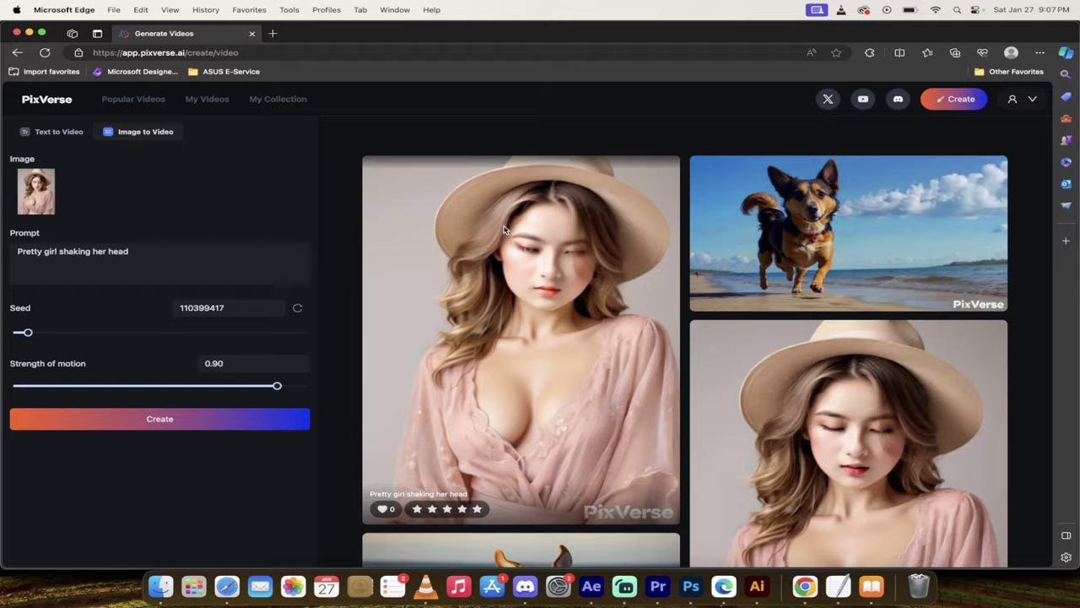
left_click(505, 230)
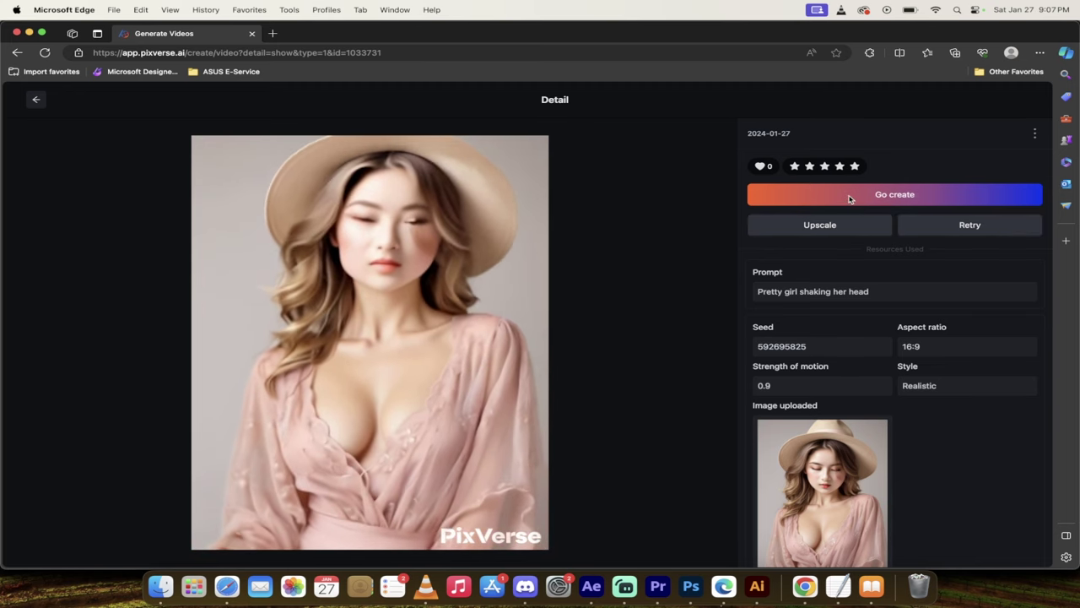
left_click(850, 196)
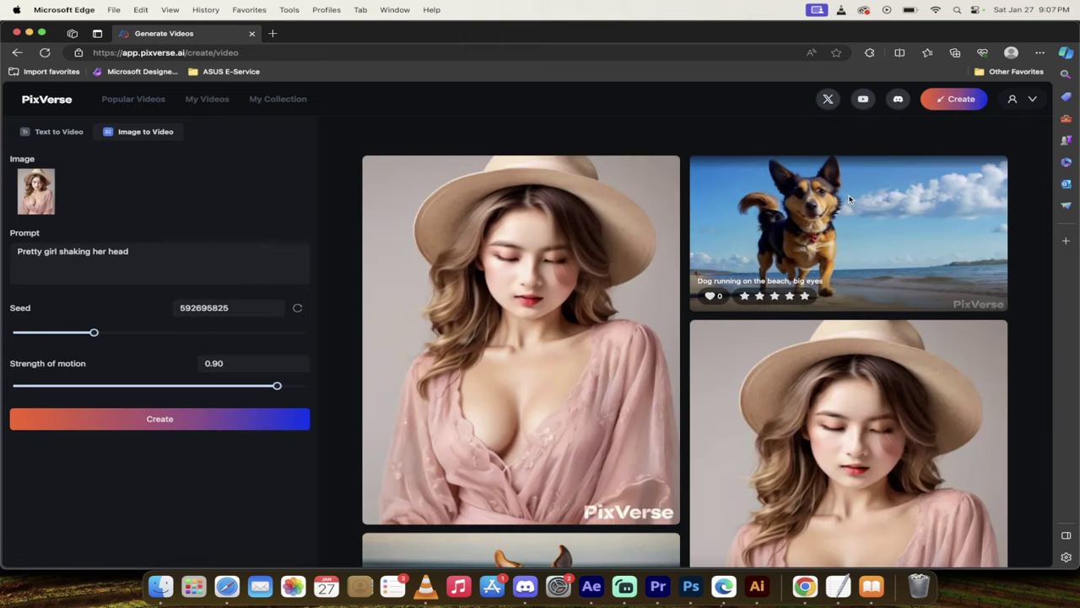
- In Text to Video, generate 'pretty lady shaking her head' with the 3D Animation style
left_click(58, 132)
left_click(97, 196)
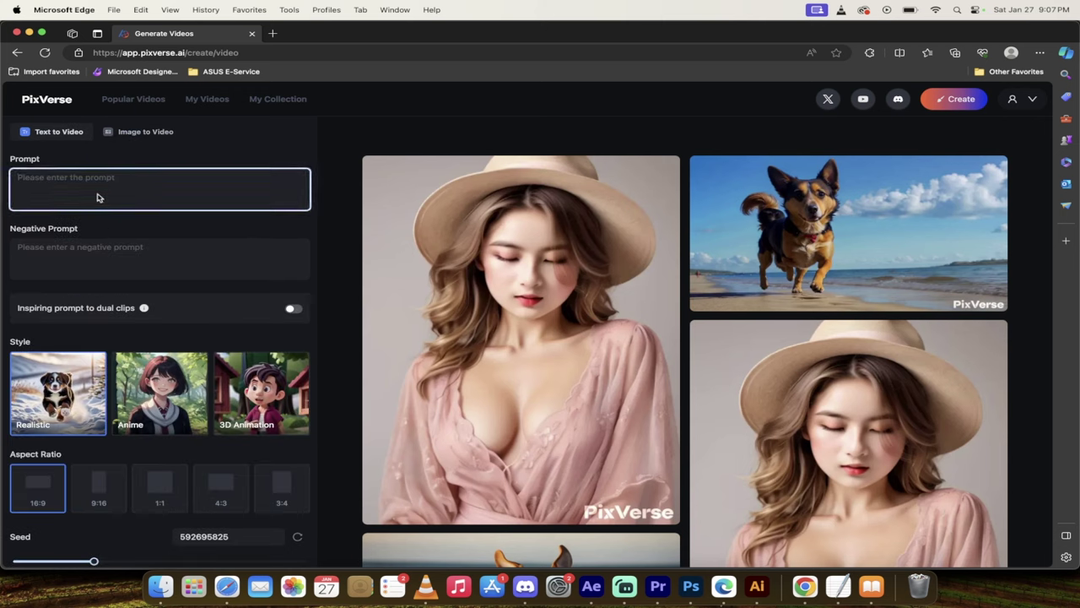
type("pretty lady shaking")
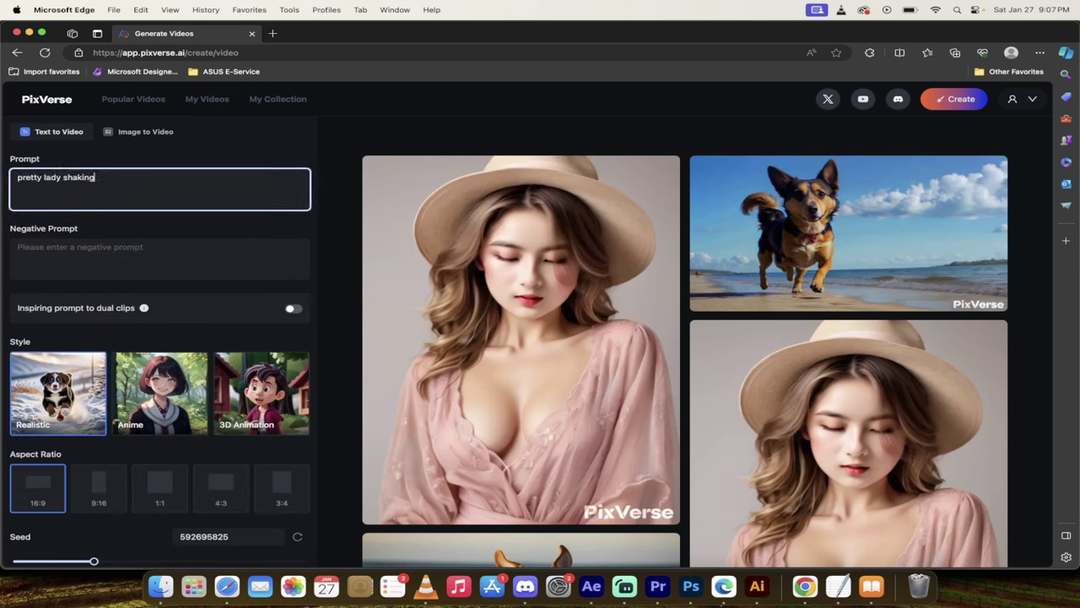
type(" her head")
mouse_move(143, 309)
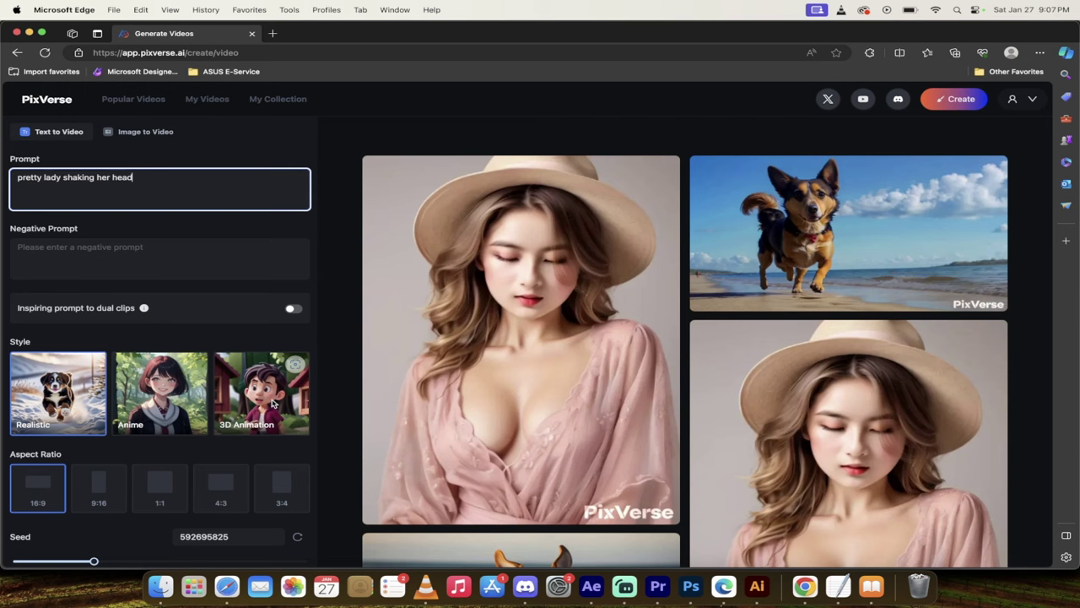
left_click(257, 404)
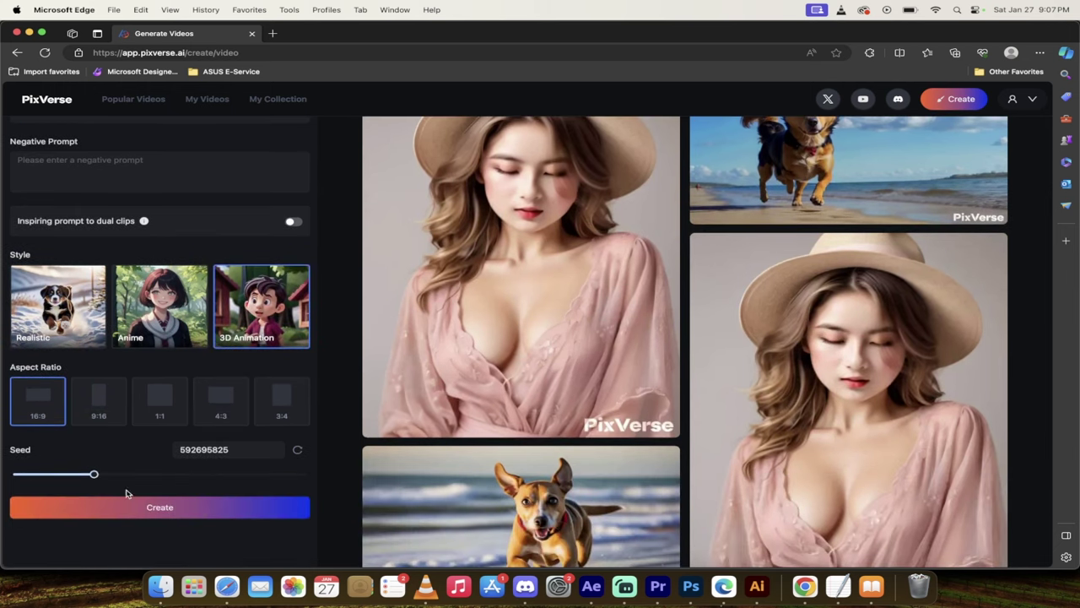
scroll(126, 494, "up", 3)
scroll(226, 462, "down", 5)
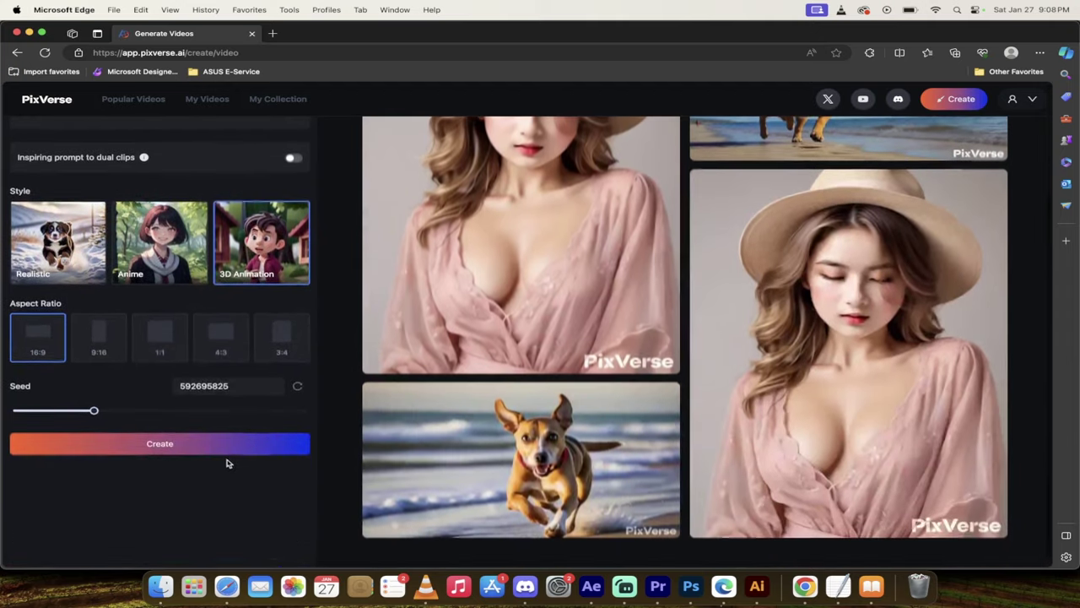
left_click(231, 446)
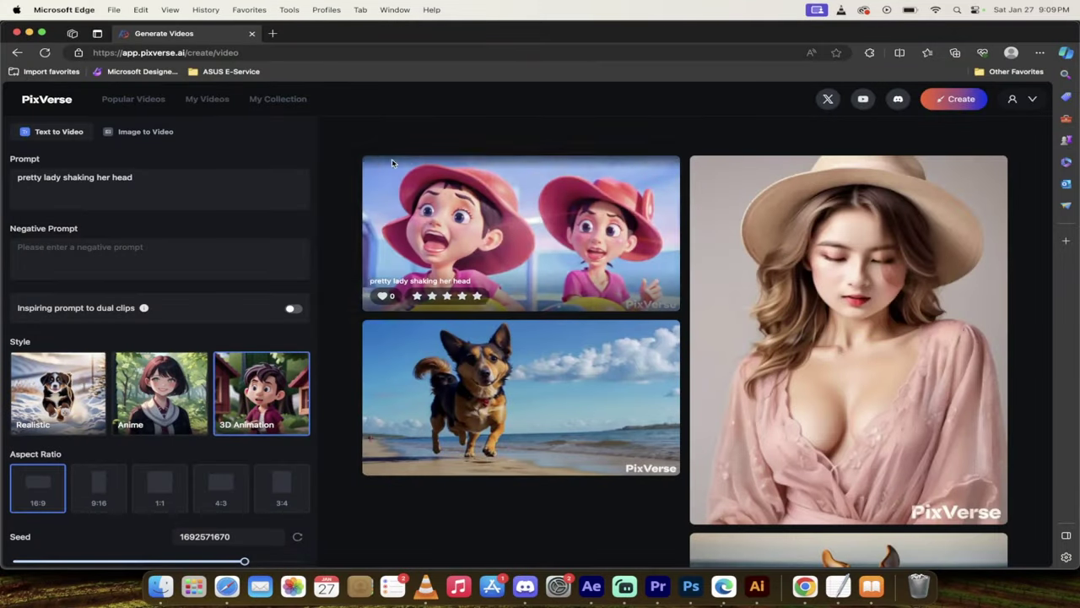
- Play the new 3D-animated pink-hat clip on its Detail page, then go back
left_click(501, 213)
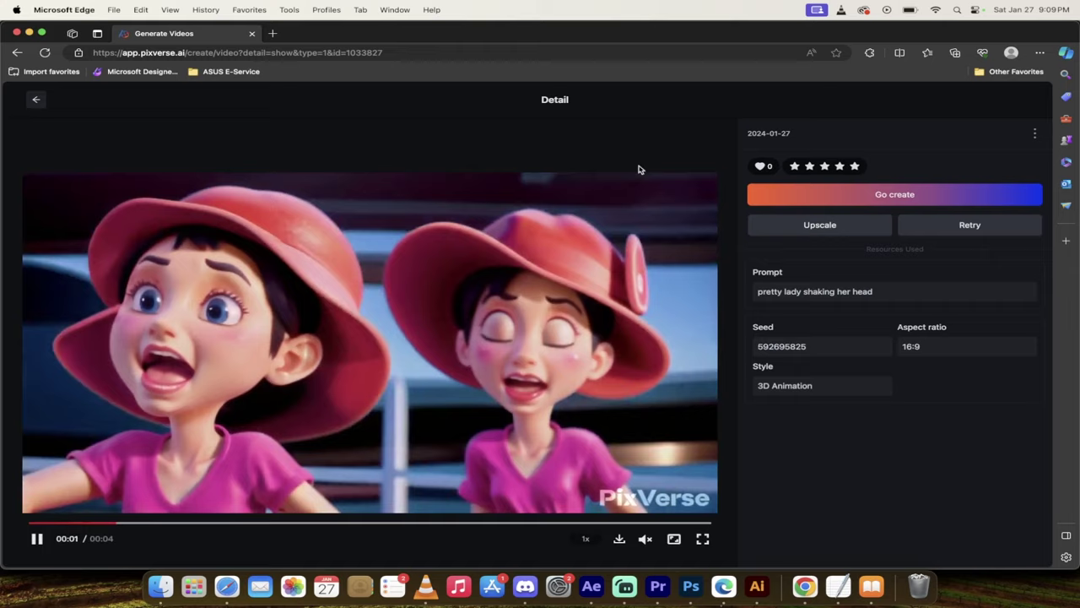
left_click(36, 100)
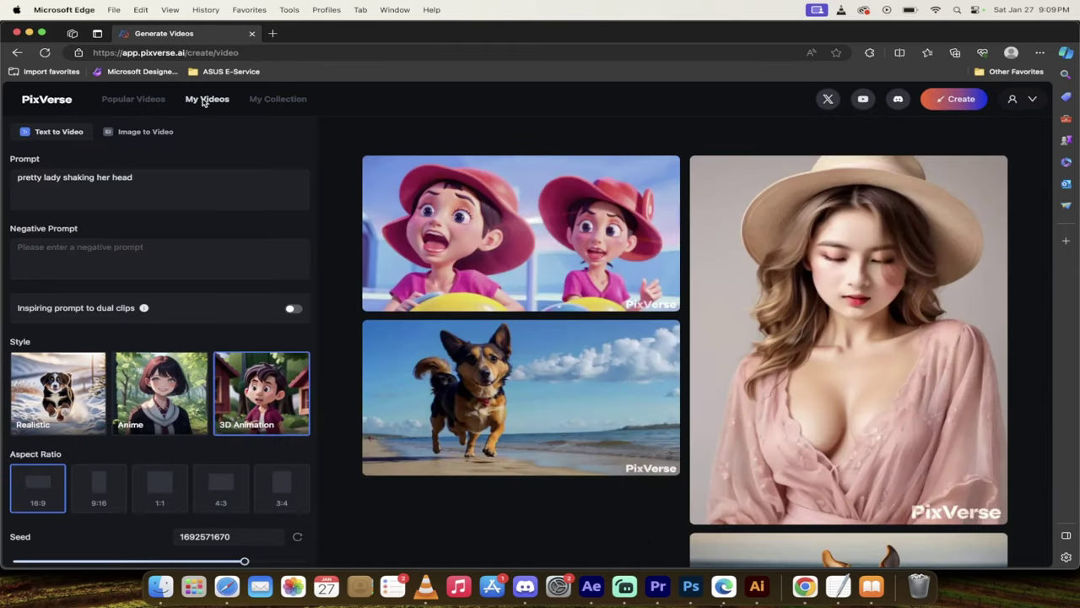
- In My Videos, open the upscaled clip of a suited woman at a desk amid flames
left_click(204, 100)
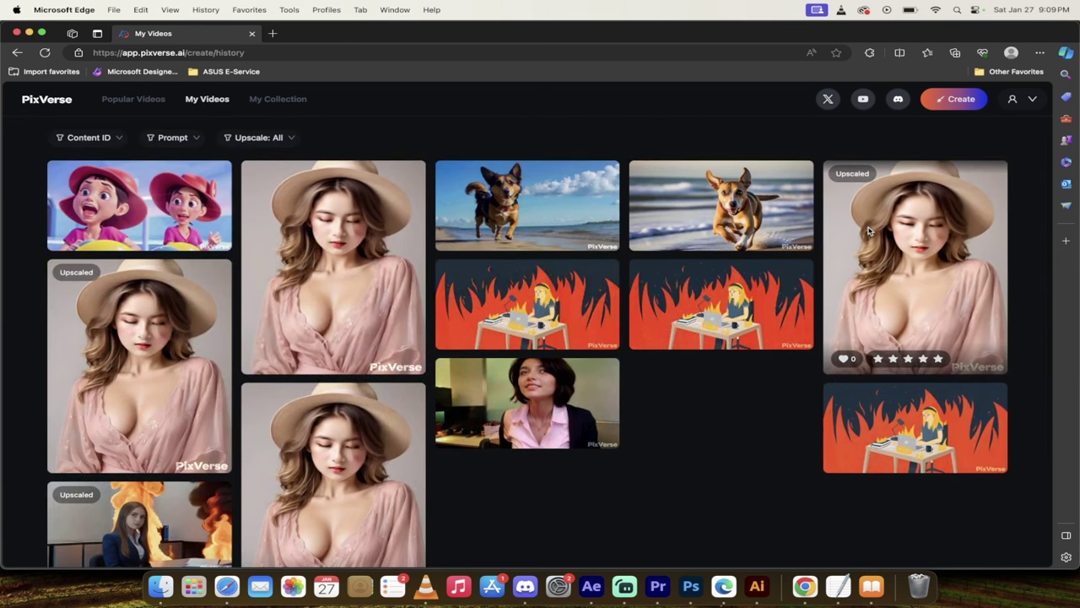
scroll(581, 315, "down", 3)
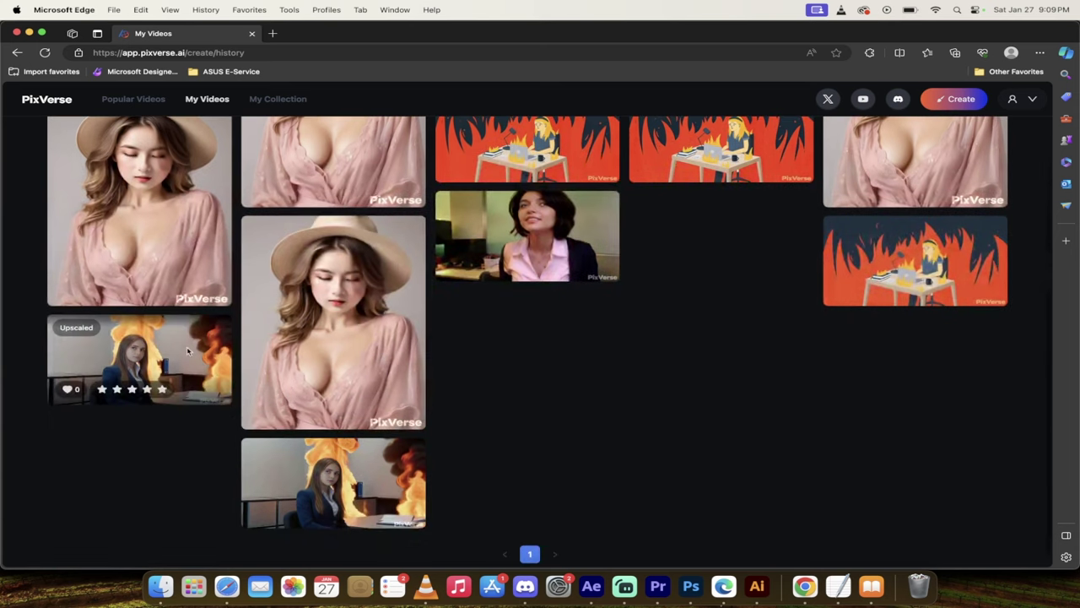
left_click(187, 347)
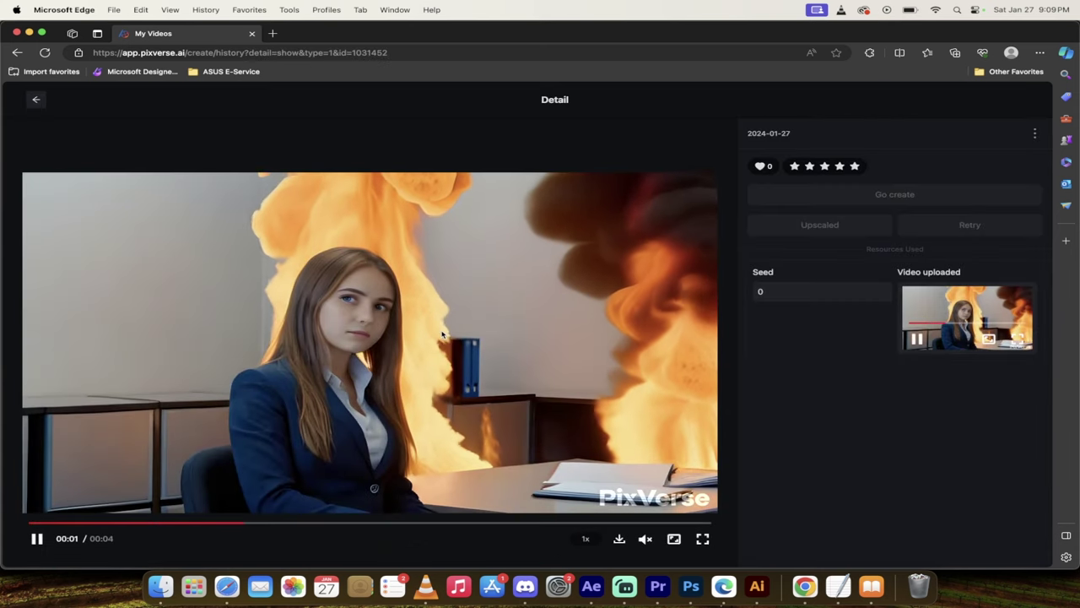